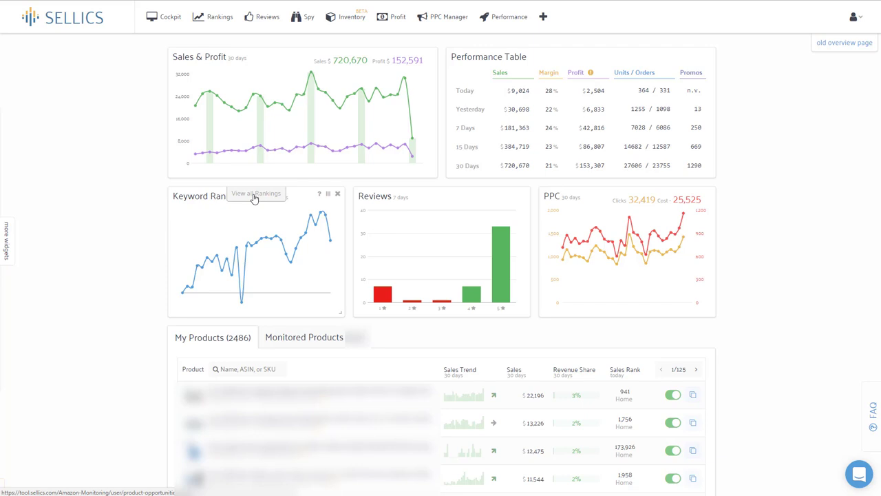
# - Sort the Rankings product list by Ranking Index, with declining products listed first
pyautogui.click(212, 18)
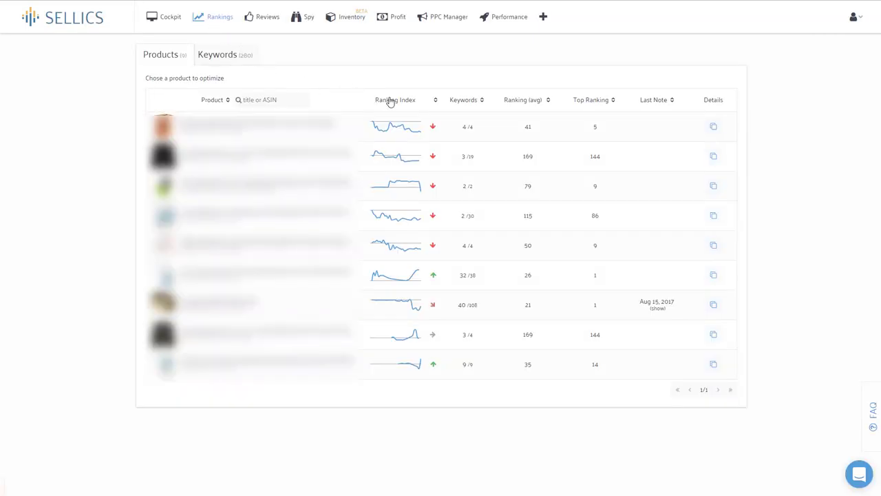
pyautogui.moveTo(402, 103)
pyautogui.click(435, 102)
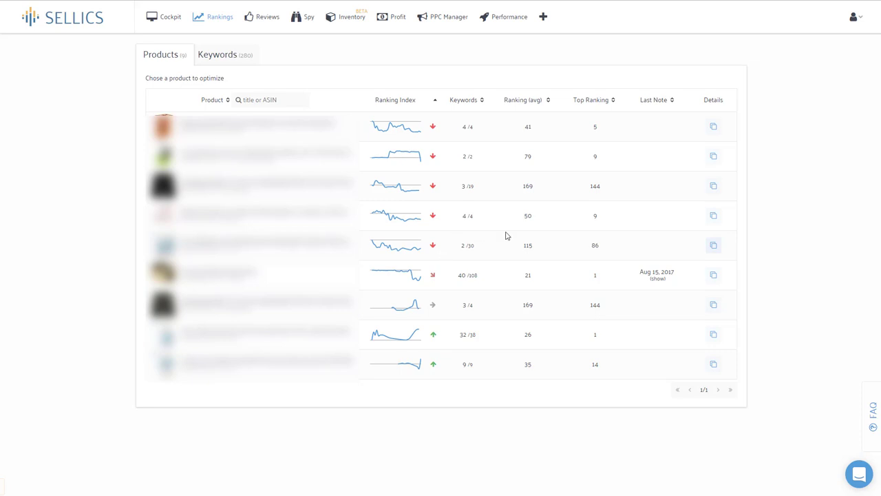
# - Show the fourth product's 4 keywords sorted by current ranking, from rank 9 to 108
pyautogui.click(714, 217)
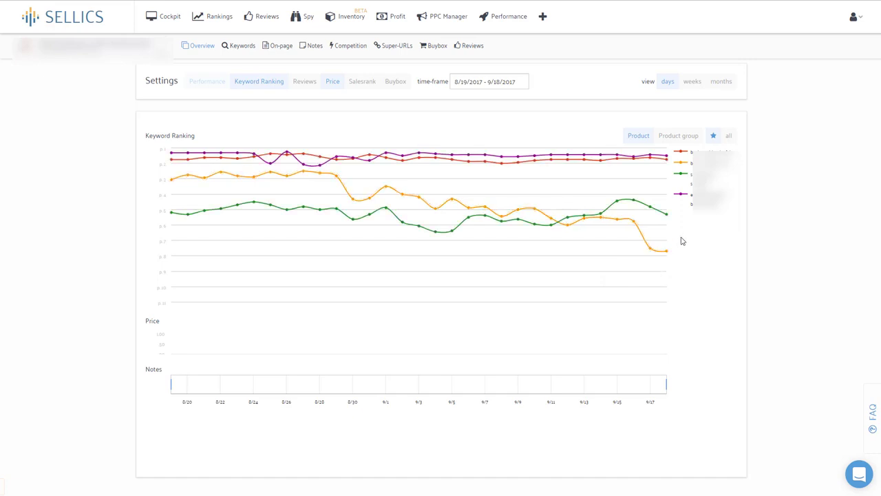
pyautogui.click(238, 47)
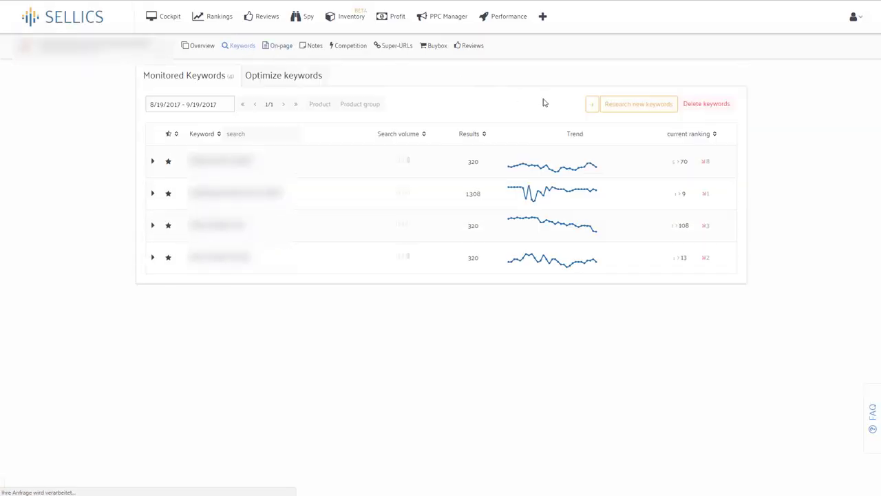
pyautogui.click(706, 137)
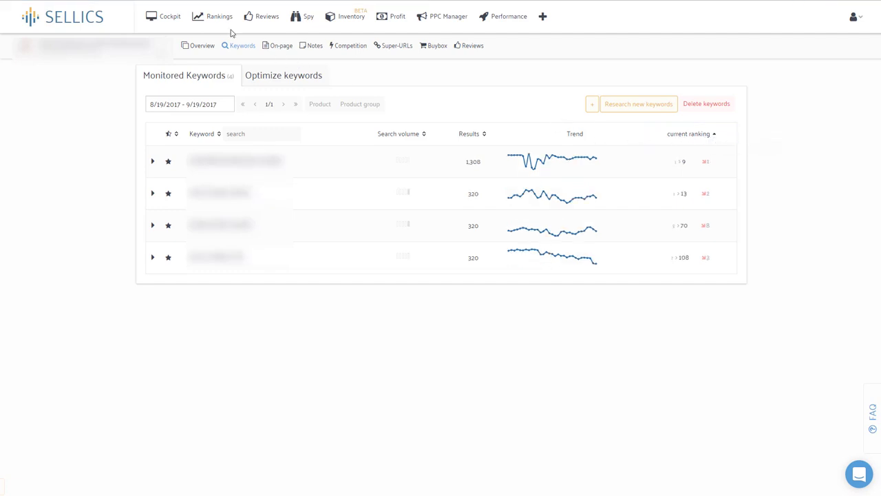
# - Back on the Rankings product list, sort by average ranking, then by Top Ranking (1 to 144)
pyautogui.click(207, 21)
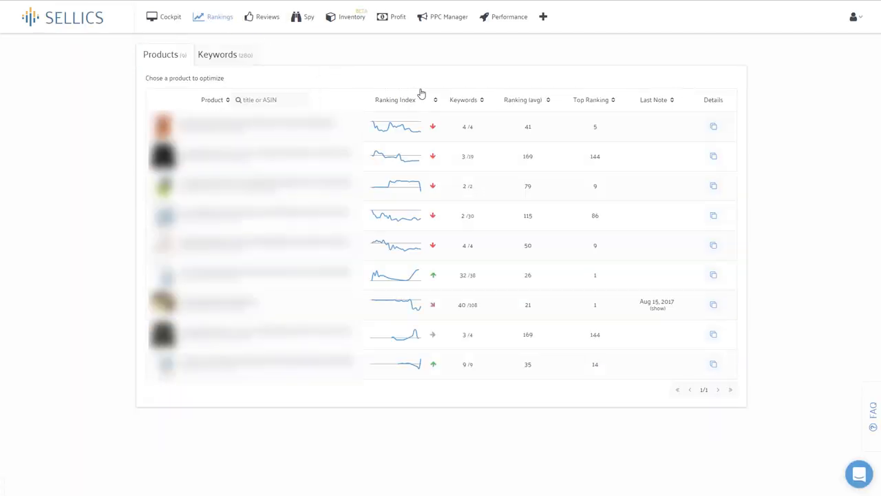
pyautogui.moveTo(529, 105)
pyautogui.click(537, 104)
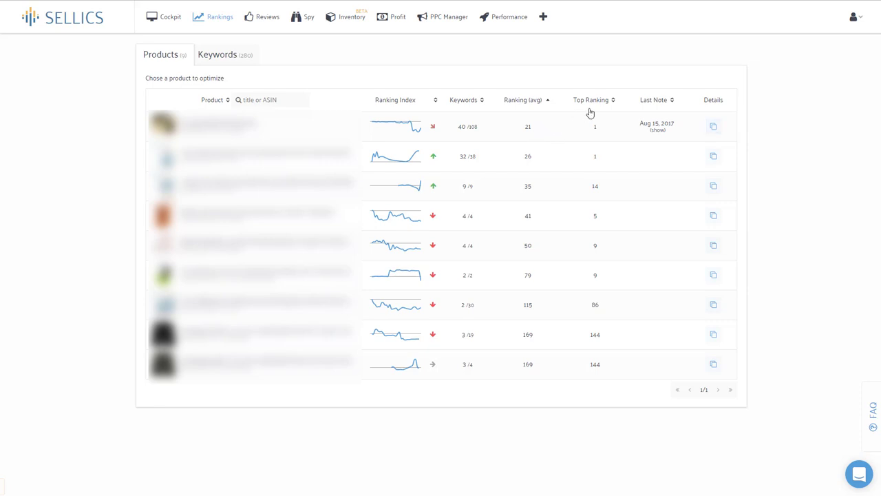
pyautogui.moveTo(599, 104)
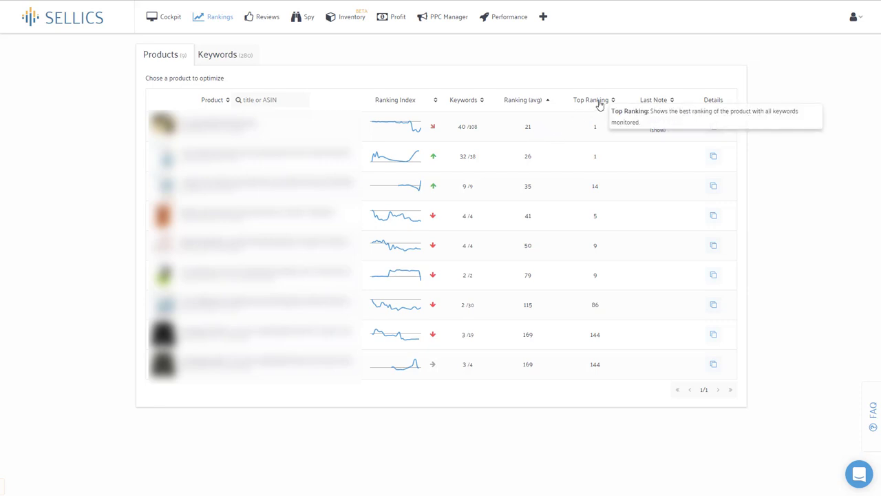
pyautogui.click(600, 105)
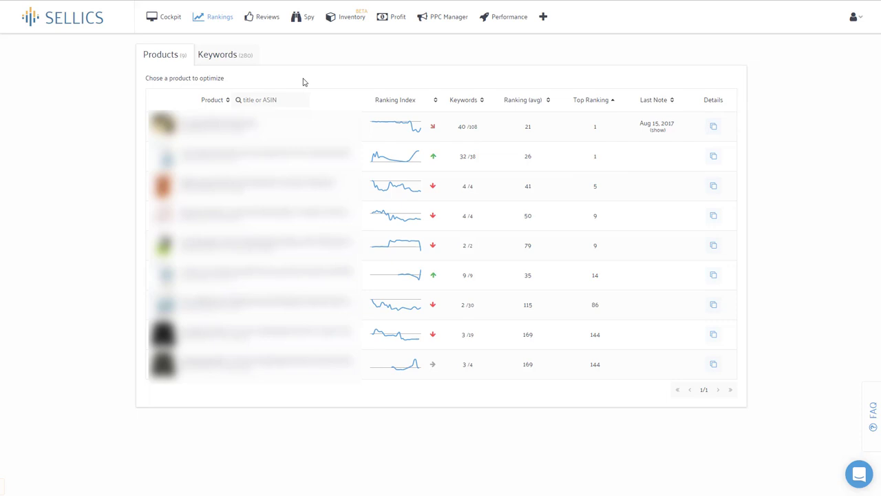
# - Switch to the Keywords view of Rankings and inspect the coverage charts and keyword list
pyautogui.click(229, 60)
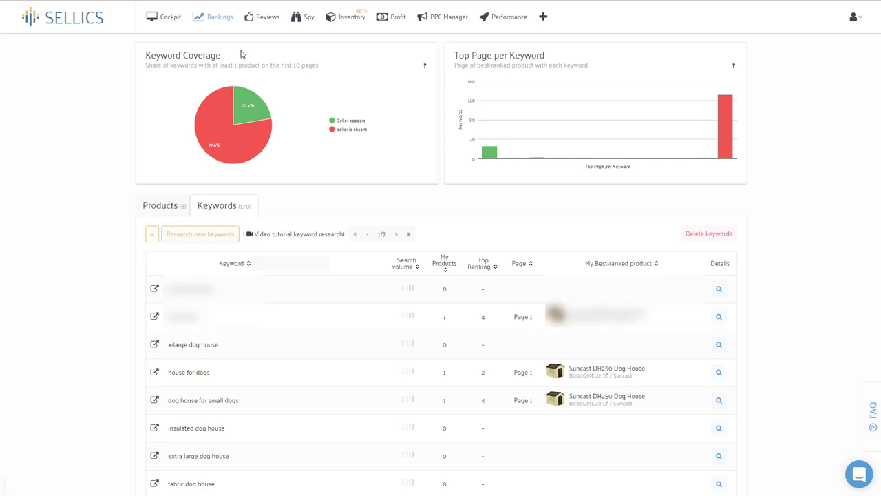
pyautogui.moveTo(238, 117)
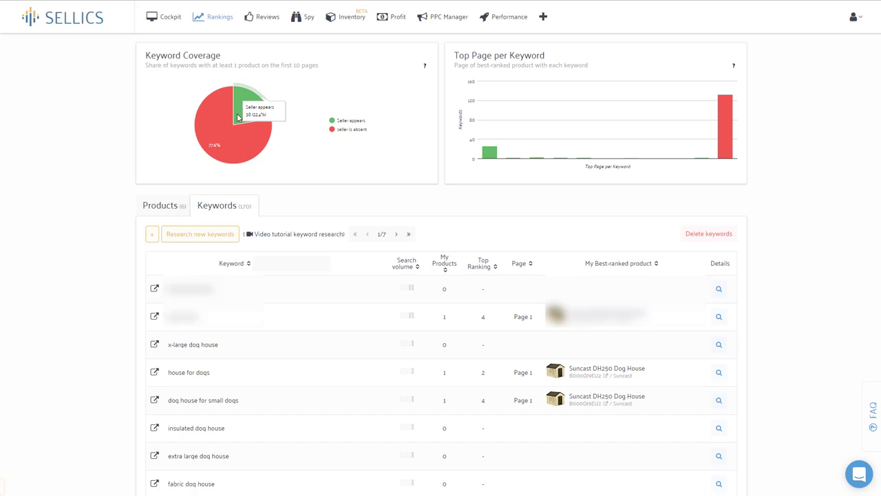
pyautogui.moveTo(245, 143)
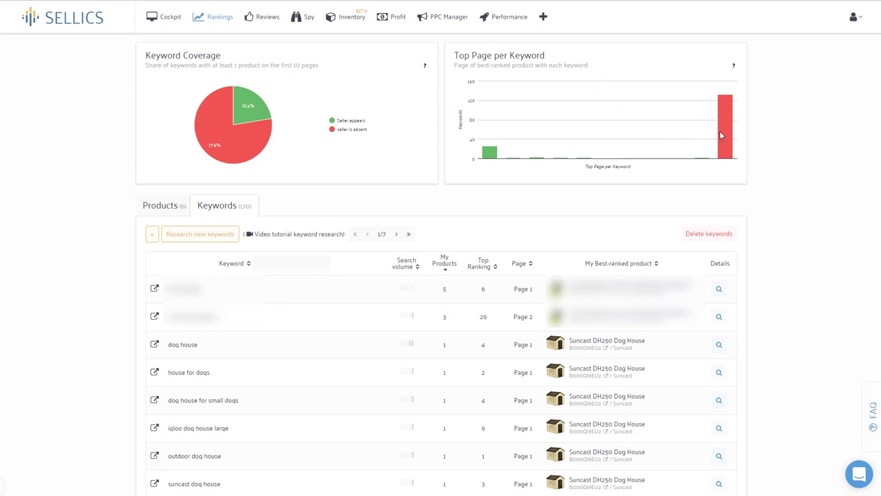
pyautogui.moveTo(723, 136)
pyautogui.moveTo(493, 161)
# - Review the one-month ranking drop of 'dog house for large dogs with door', then return to Rankings
pyautogui.write('house')
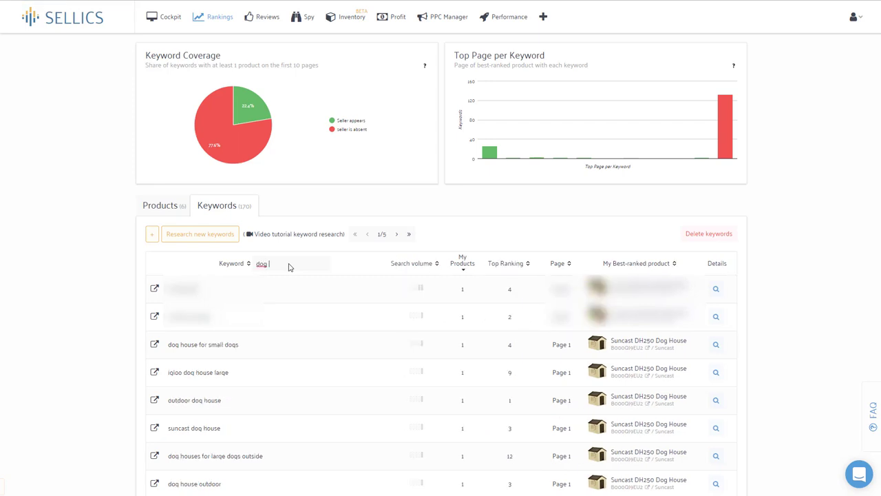
pyautogui.write(' for lar')
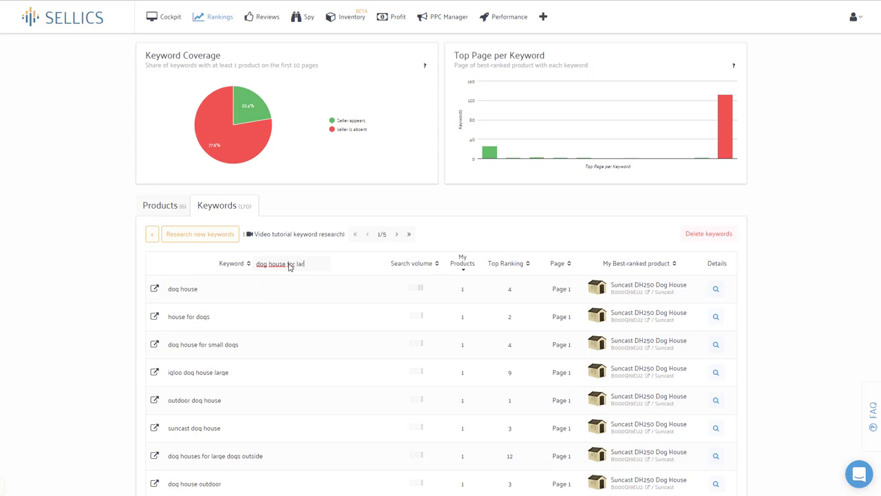
pyautogui.write('ge dogs')
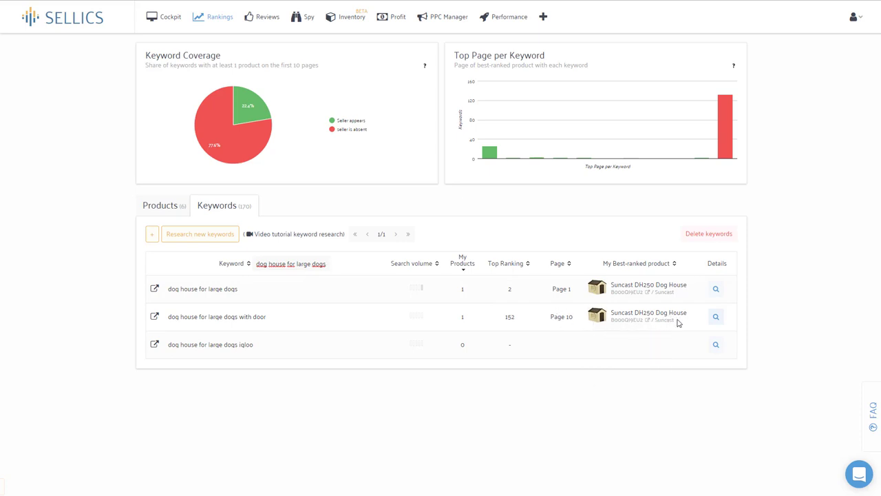
pyautogui.click(716, 318)
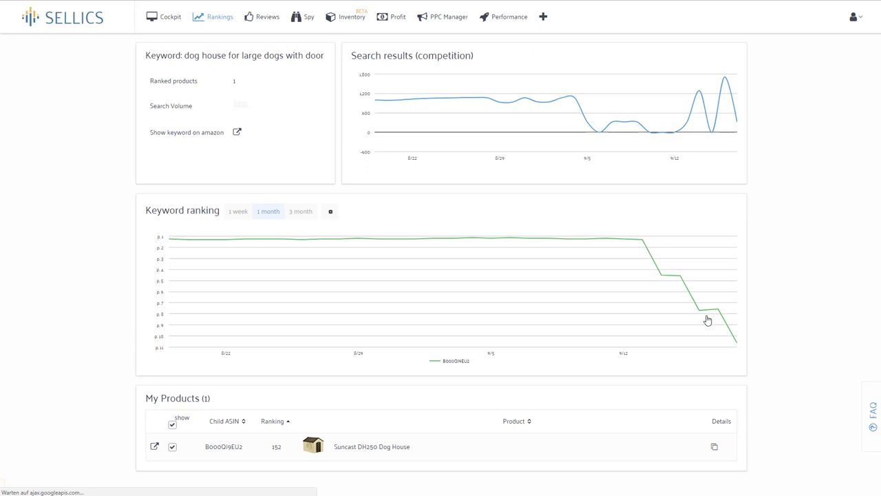
pyautogui.moveTo(146, 399); pyautogui.dragTo(230, 402)
pyautogui.click(231, 402)
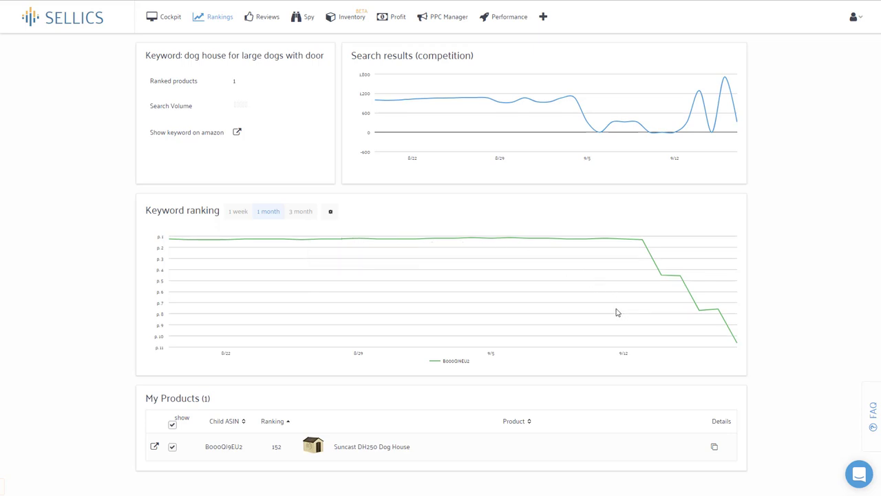
pyautogui.click(217, 20)
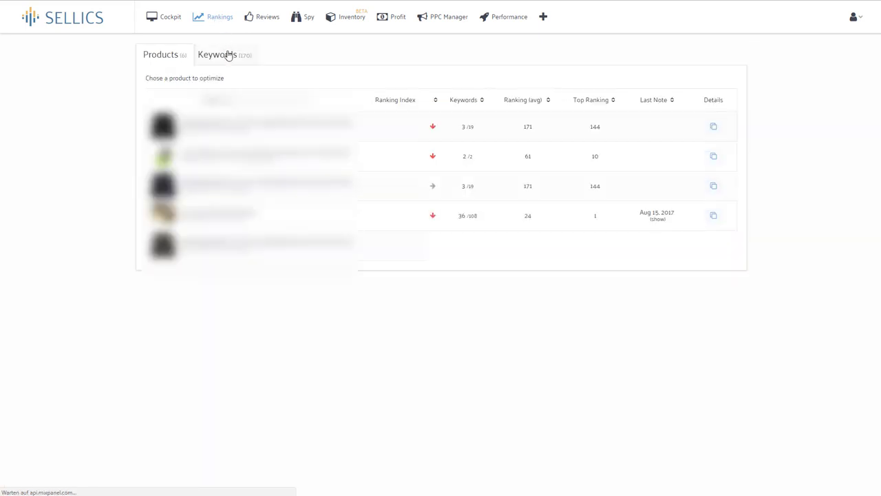
# - View keyword coverage and the 170 tracked keywords, then go back to the Products list
pyautogui.click(229, 55)
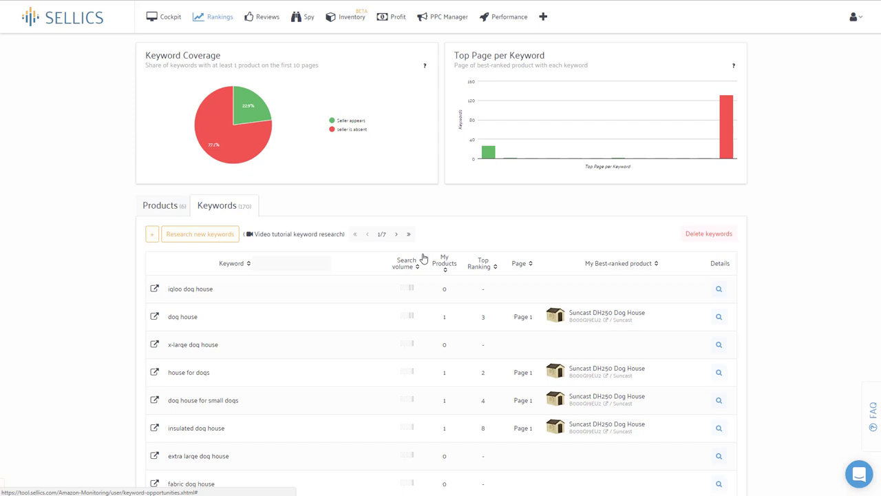
pyautogui.click(212, 20)
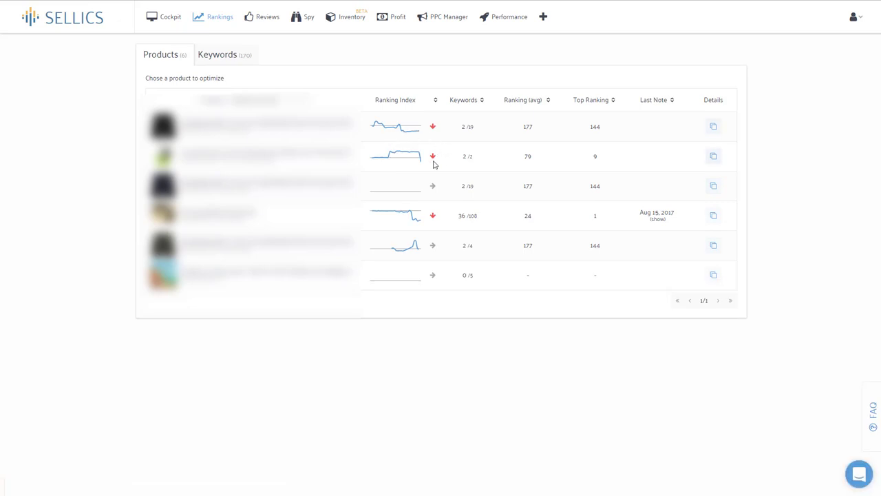
# - In PPC Manager, drill into the first campaign's ad group and confirm the keyword's 2.57 bid
pyautogui.click(438, 20)
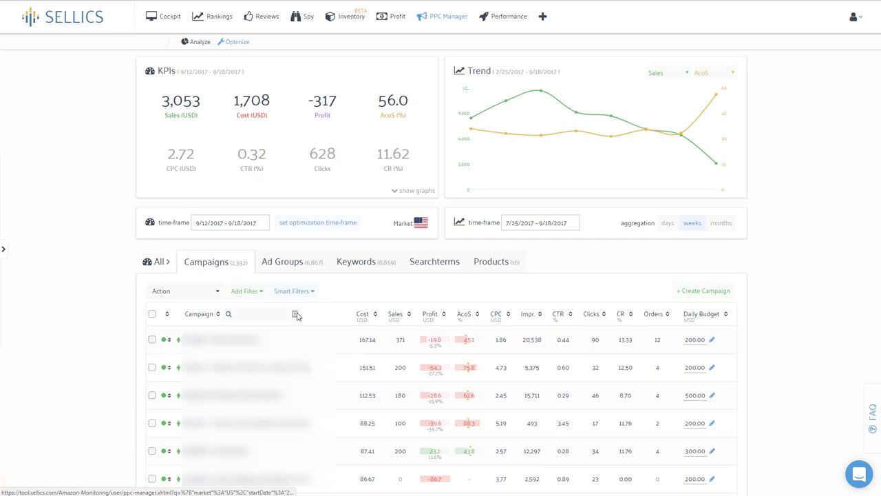
pyautogui.click(276, 339)
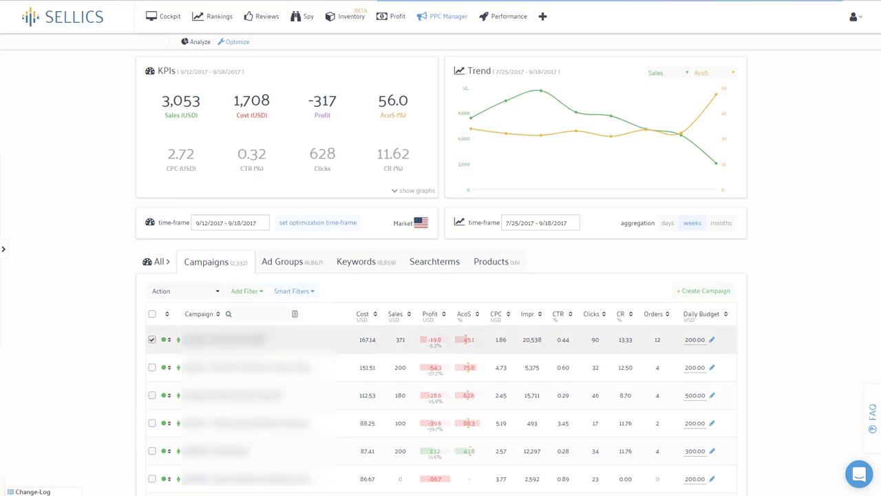
pyautogui.click(292, 347)
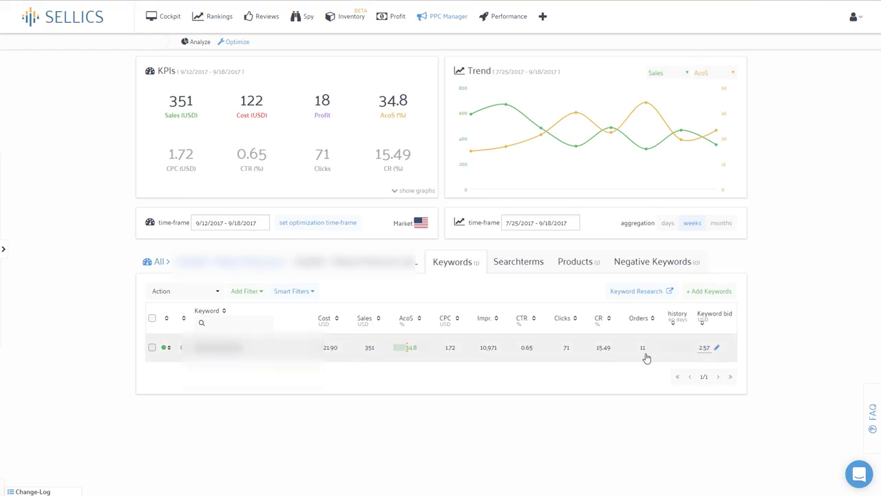
pyautogui.click(705, 350)
pyautogui.click(722, 347)
# - Check the keyword's search terms with the Trend chart set to CPC vs Sales, then return to all campaigns
pyautogui.click(449, 339)
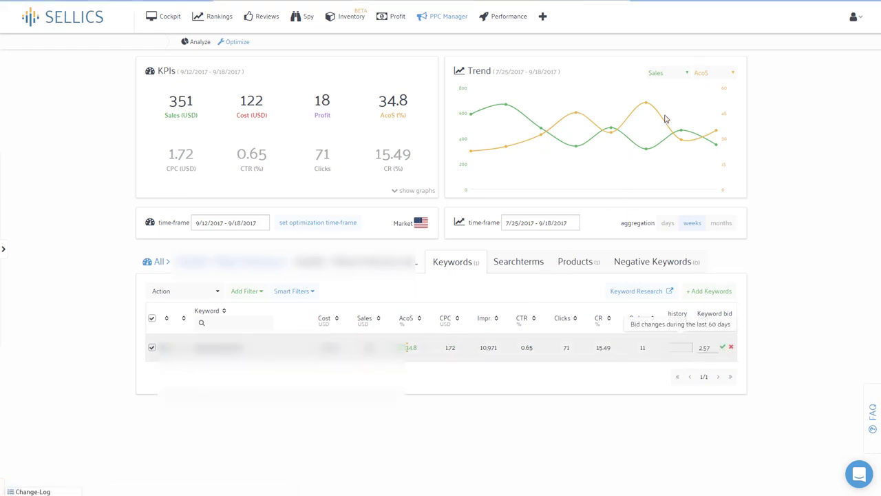
pyautogui.click(707, 73)
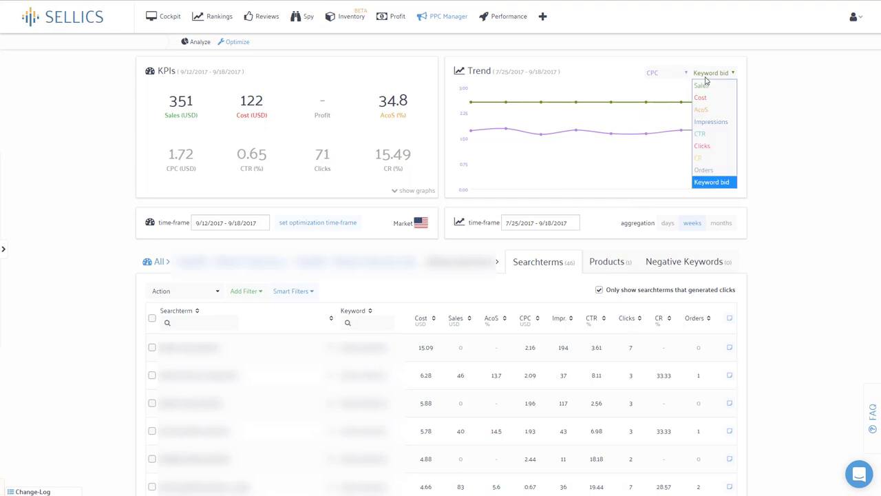
pyautogui.click(702, 90)
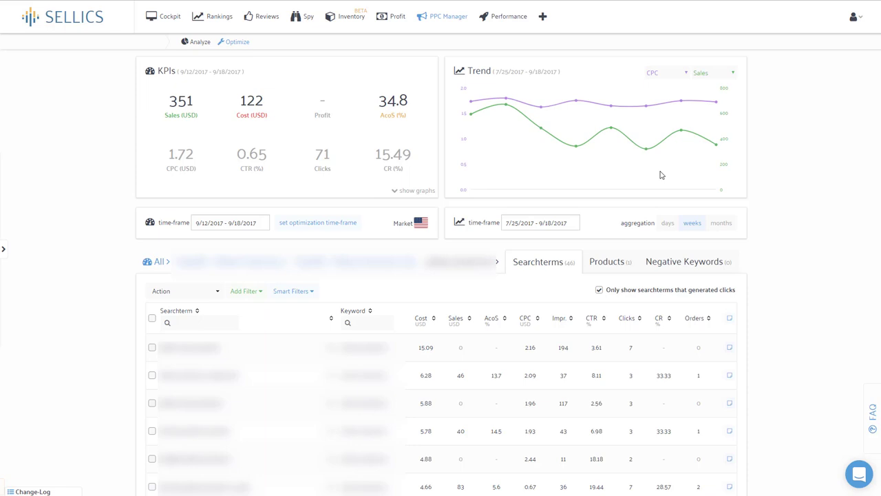
pyautogui.click(162, 267)
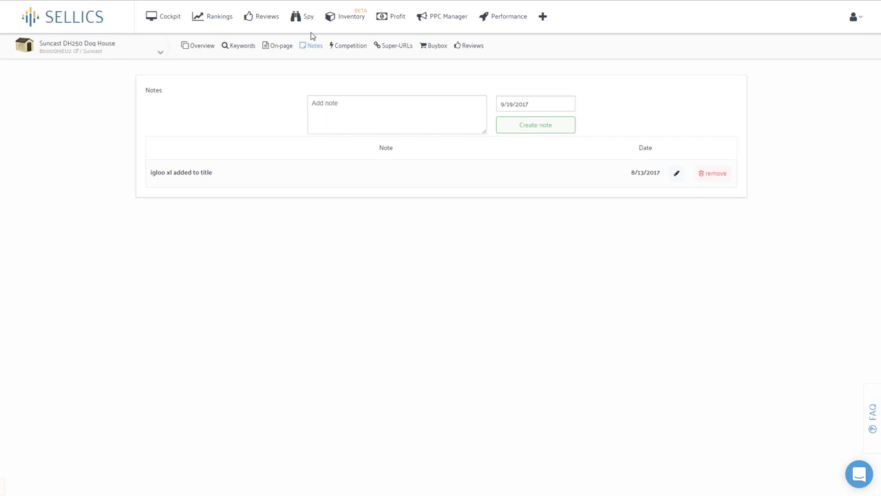
# - Create the note 'increased ppc bids of keywords below page 3', dated 9/19/2017
pyautogui.click(349, 108)
pyautogui.write('increased ppc bids of keywords below page 3')
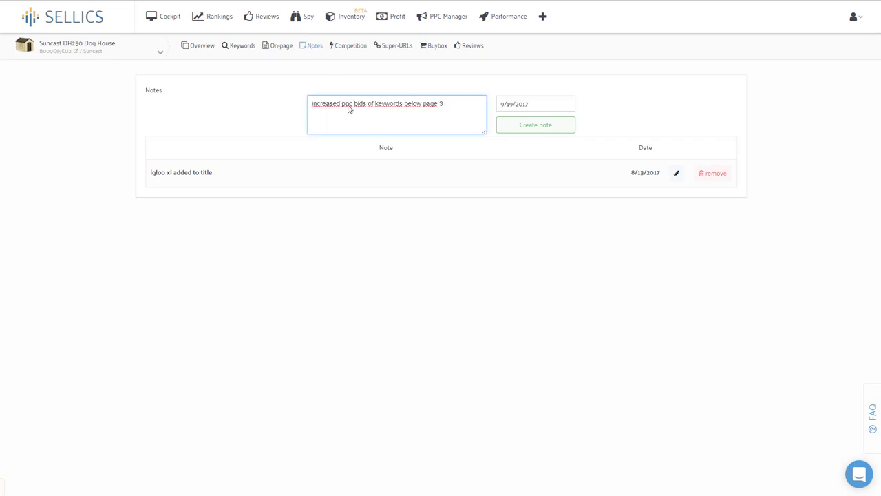
pyautogui.click(521, 131)
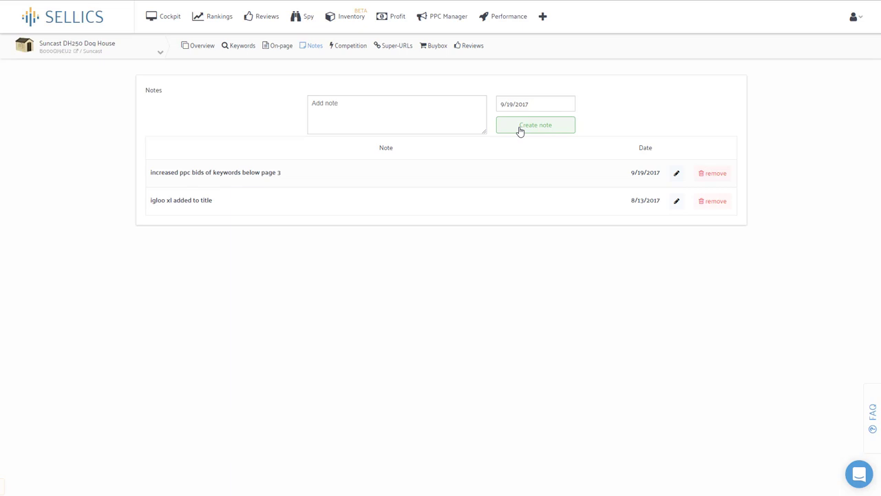
# - Check that the new note appears as the dog house's Last Note in the Rankings overview
pyautogui.click(214, 18)
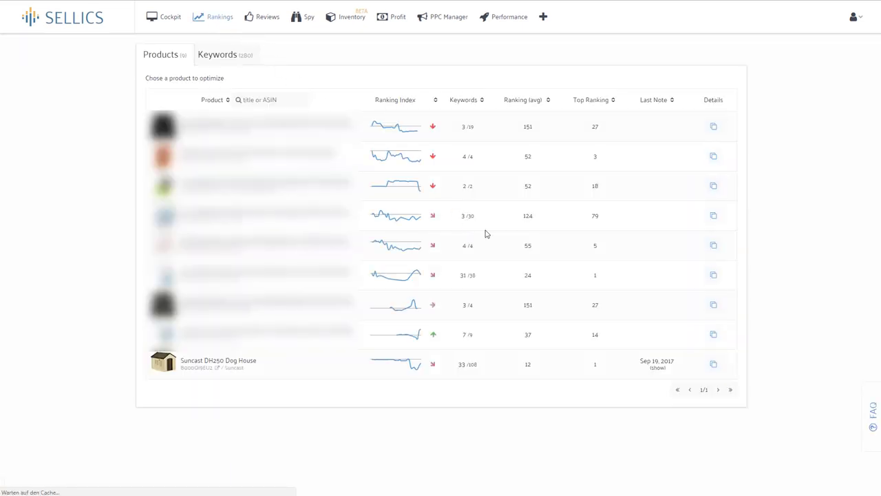
pyautogui.moveTo(657, 371)
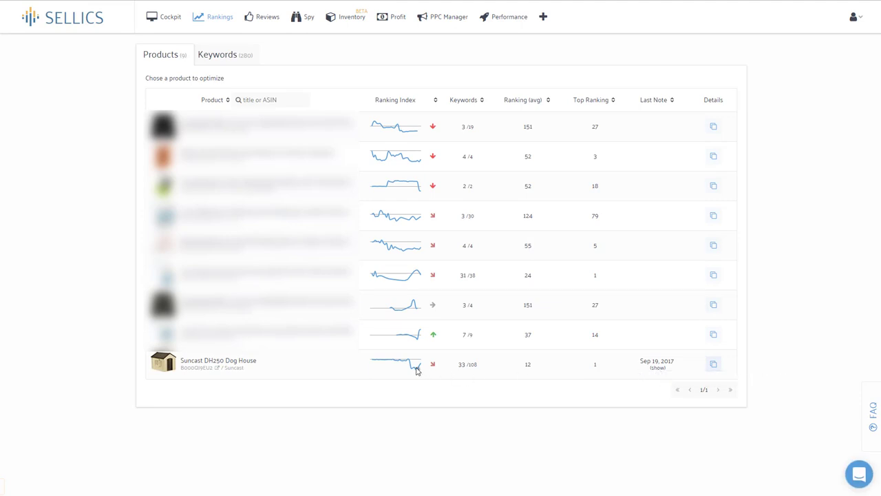
pyautogui.moveTo(435, 368)
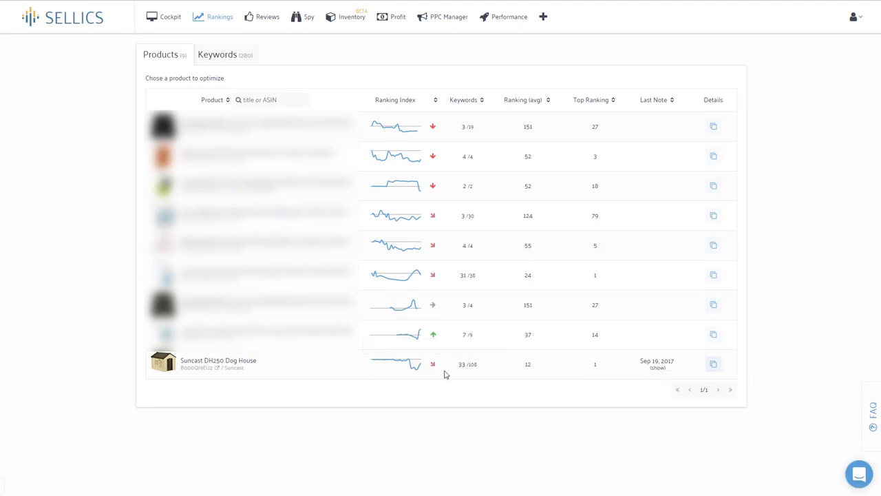